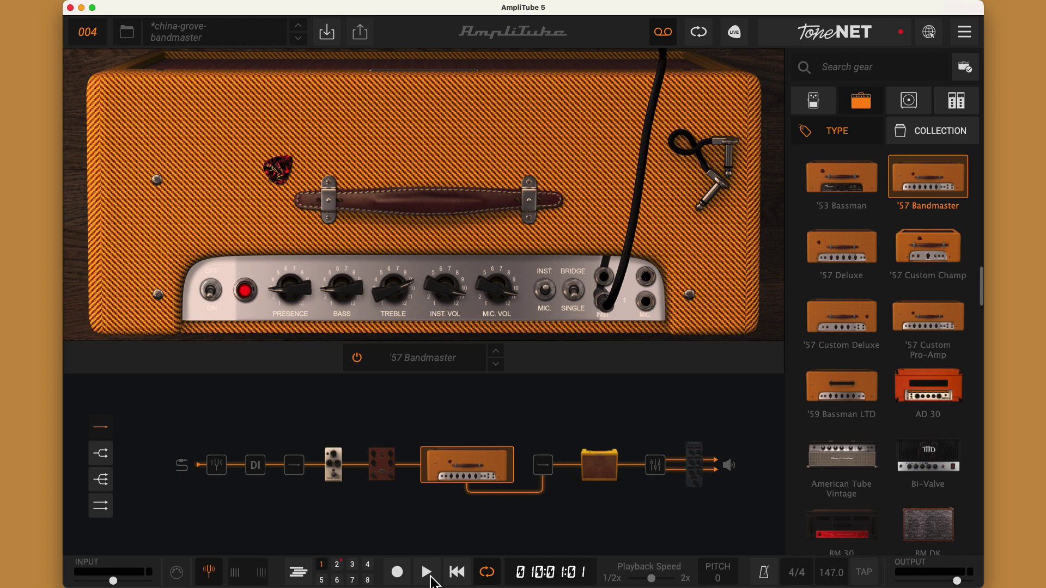
With the backing track playing, push INST. VOL to about 11, return it to 10.5, then stop
{"action": "left_click", "coordinate": [427, 573]}
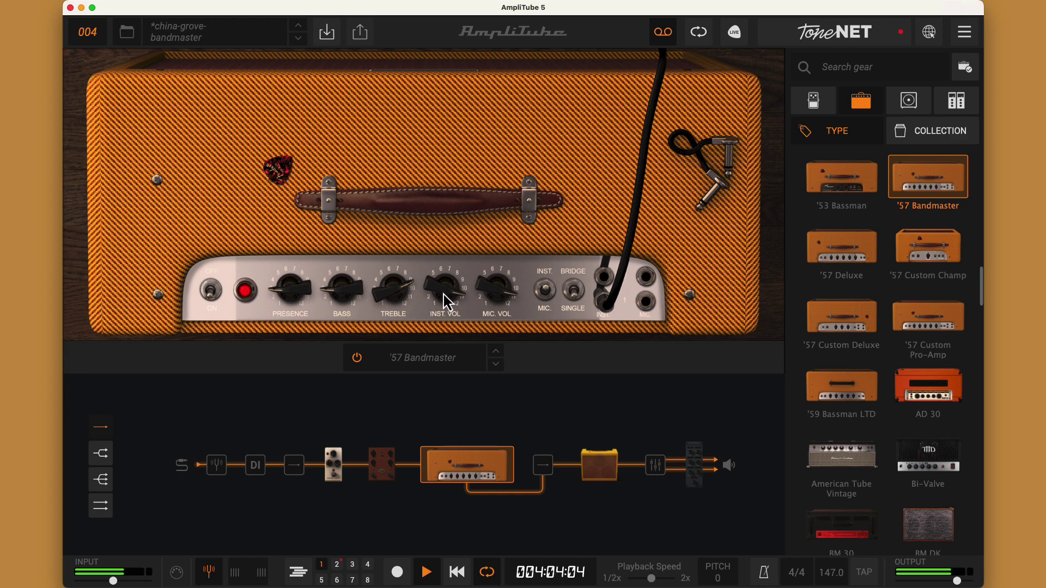
{"action": "mouse_move", "coordinate": [444, 301]}
{"action": "left_click_drag", "start_coordinate": [443, 301], "coordinate": [444, 260]}
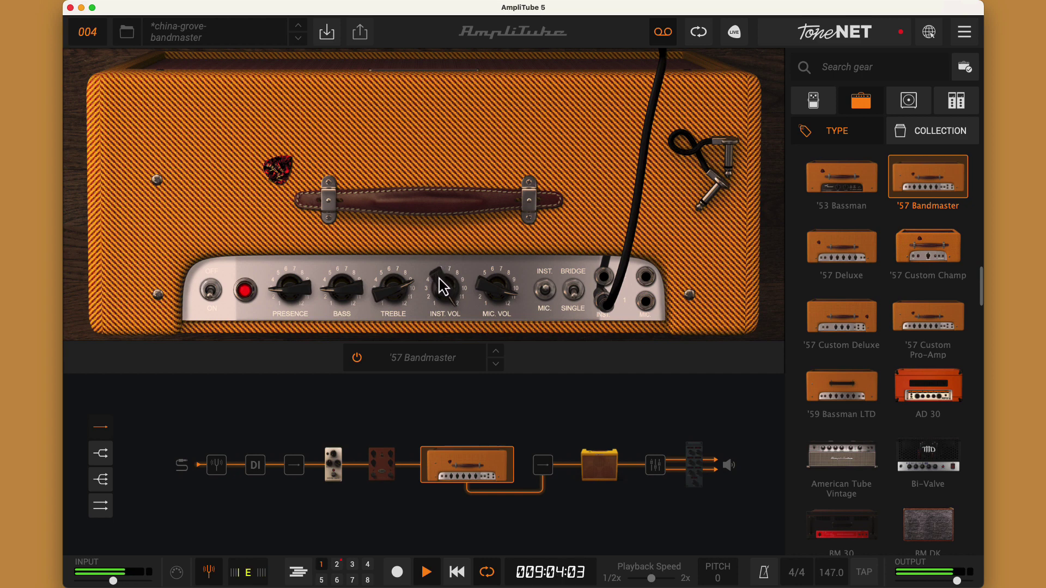
{"action": "left_click_drag", "start_coordinate": [442, 288], "coordinate": [449, 307]}
{"action": "left_click", "coordinate": [426, 572]}
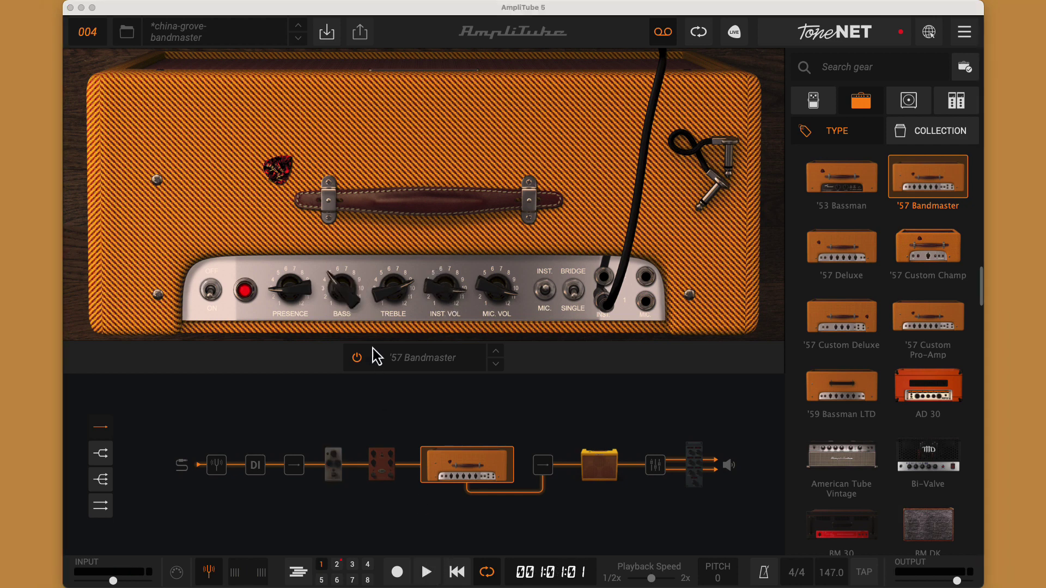
{"action": "left_click", "coordinate": [397, 292]}
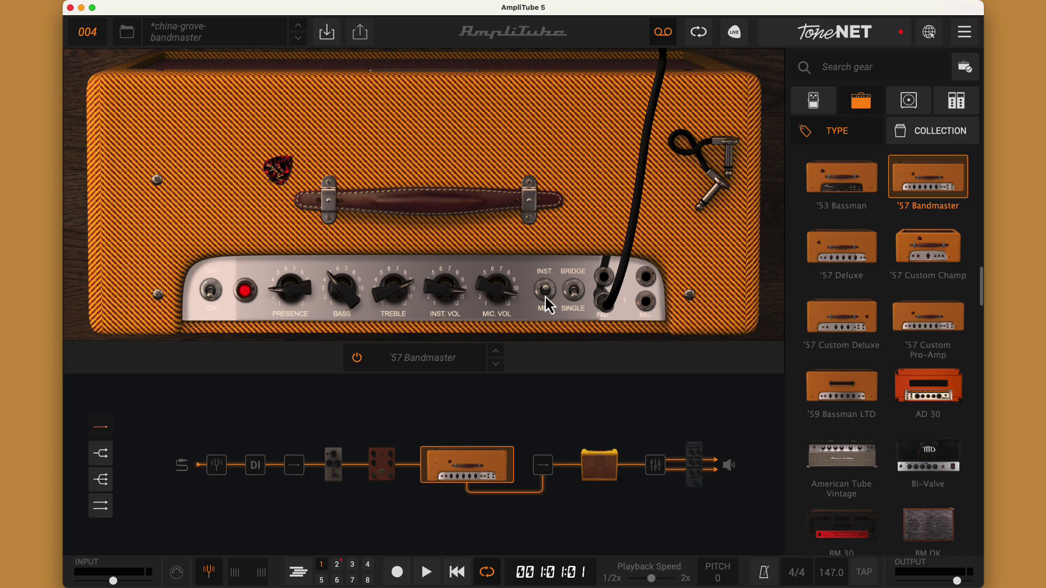
Play the backing track, briefly switch the guitar to MIC, then return it to INST
{"action": "left_click", "coordinate": [427, 572]}
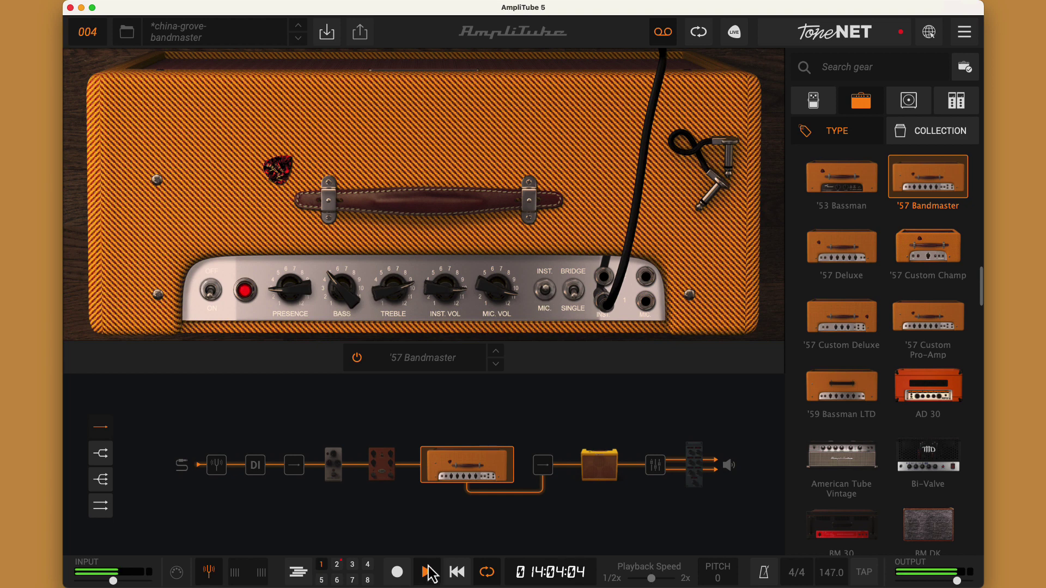
{"action": "left_click", "coordinate": [544, 293]}
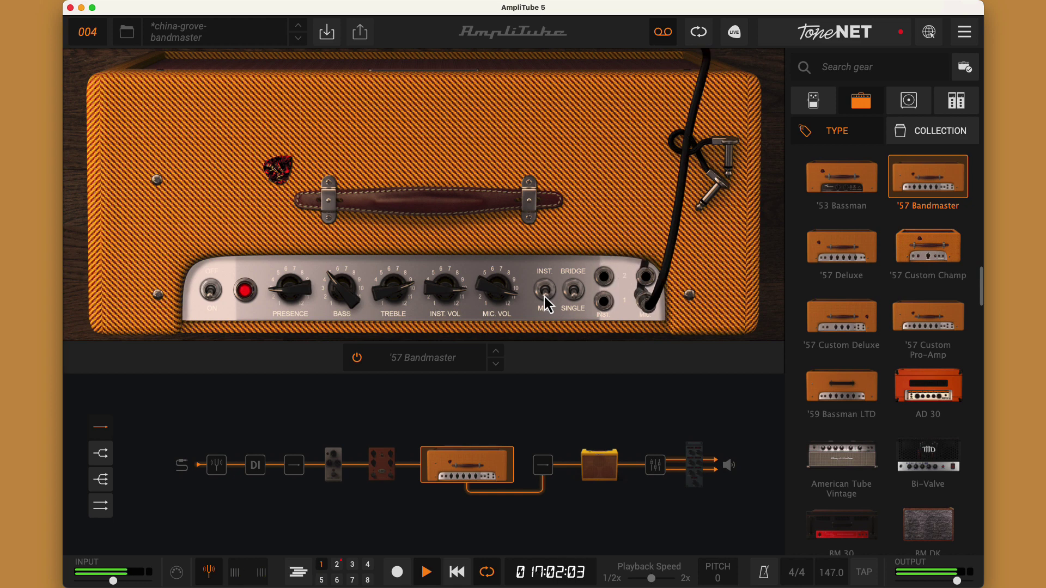
{"action": "left_click", "coordinate": [545, 293]}
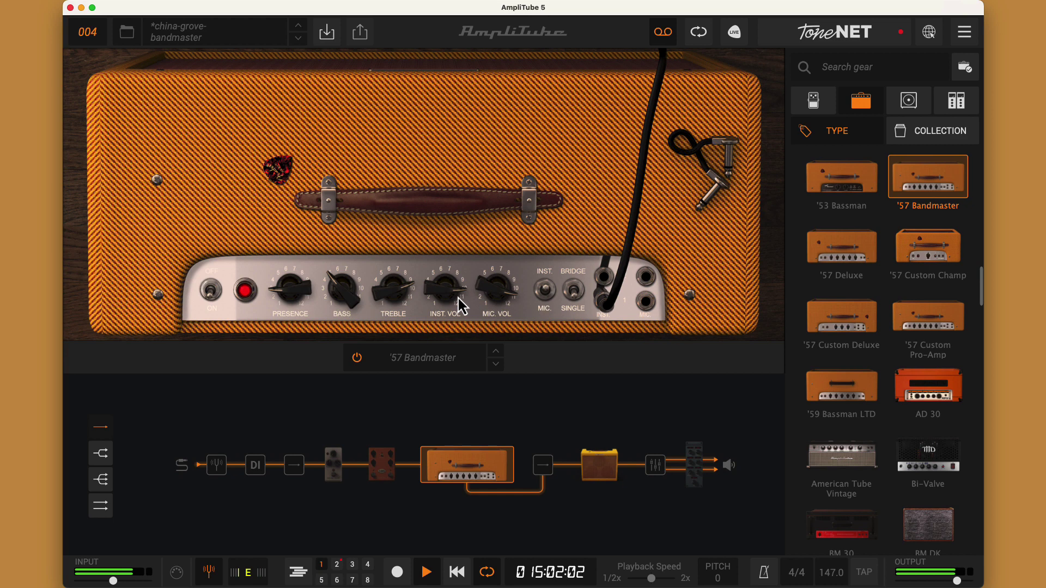
Stop playback and lower MIC. VOL to 5.5 and INST. VOL to 9.2
{"action": "key", "text": "space"}
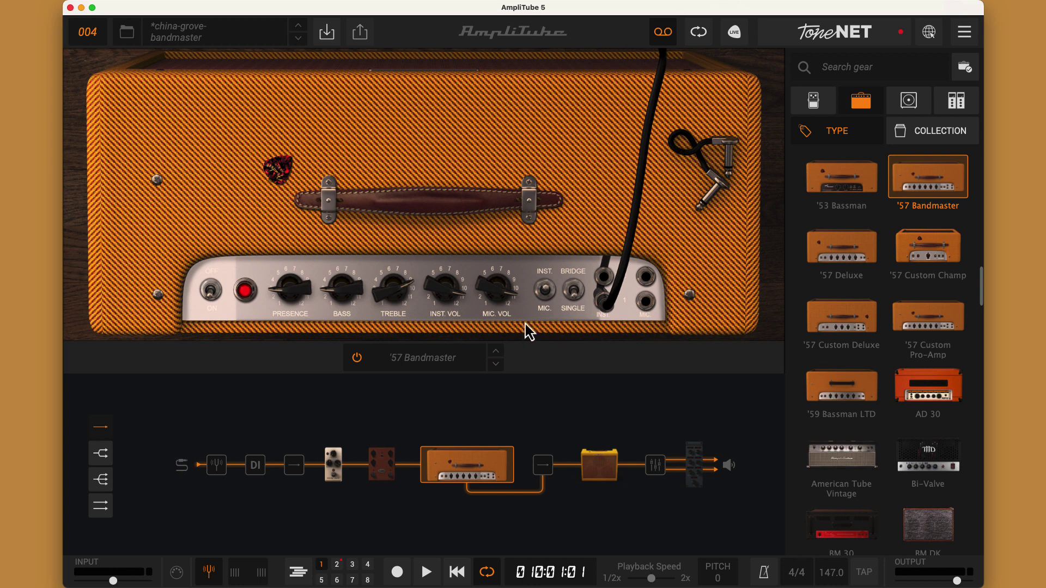
{"action": "left_click_drag", "start_coordinate": [501, 293], "coordinate": [518, 390]}
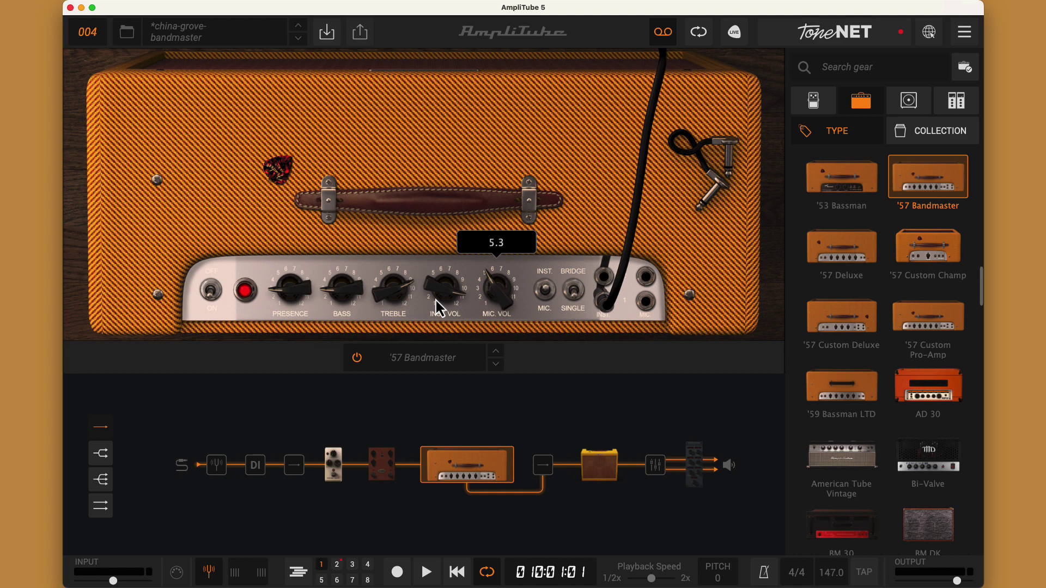
{"action": "left_click_drag", "start_coordinate": [443, 296], "coordinate": [477, 386]}
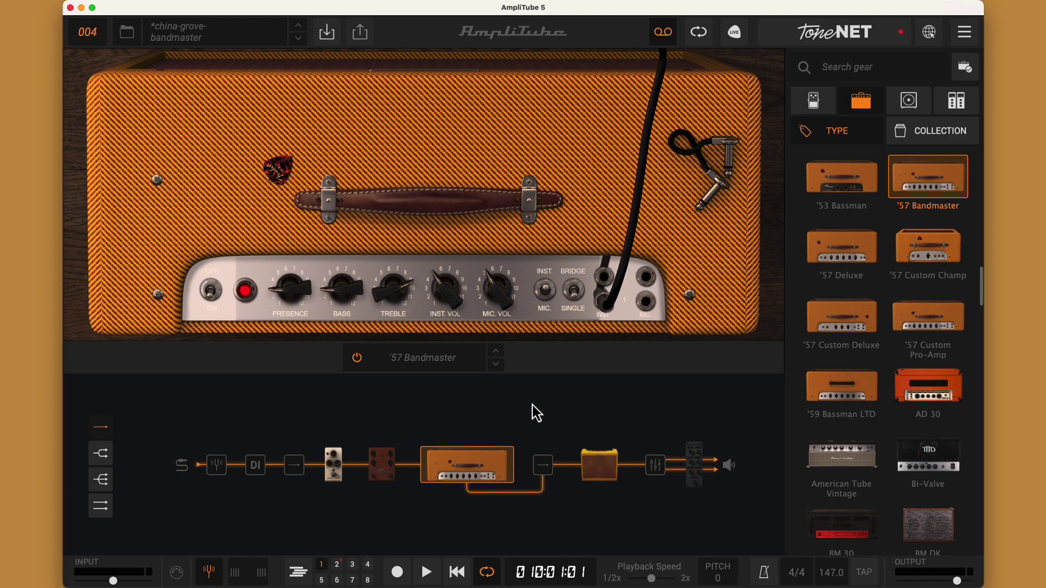
Restart playback and compare the INST and MIC inputs, leaving the guitar on MIC
{"action": "left_click", "coordinate": [426, 578]}
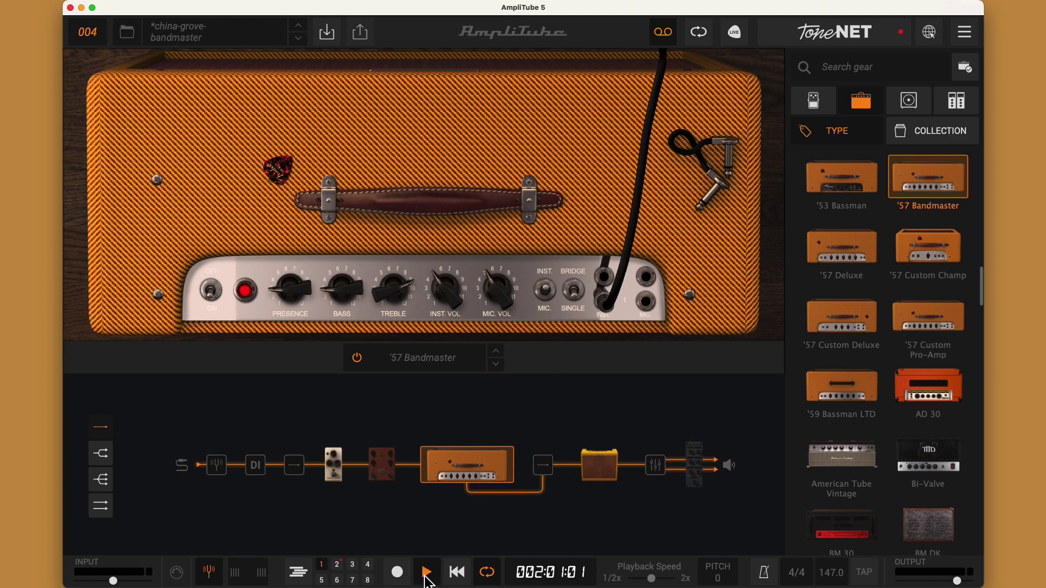
{"action": "left_click", "coordinate": [545, 299]}
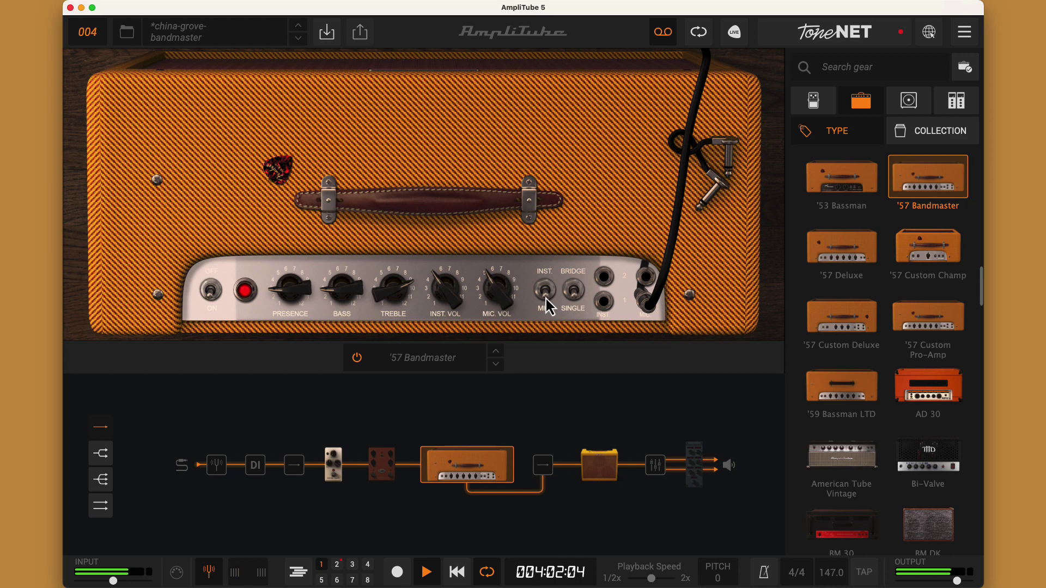
{"action": "left_click", "coordinate": [545, 299]}
{"action": "left_click", "coordinate": [547, 298]}
{"action": "left_click", "coordinate": [546, 297]}
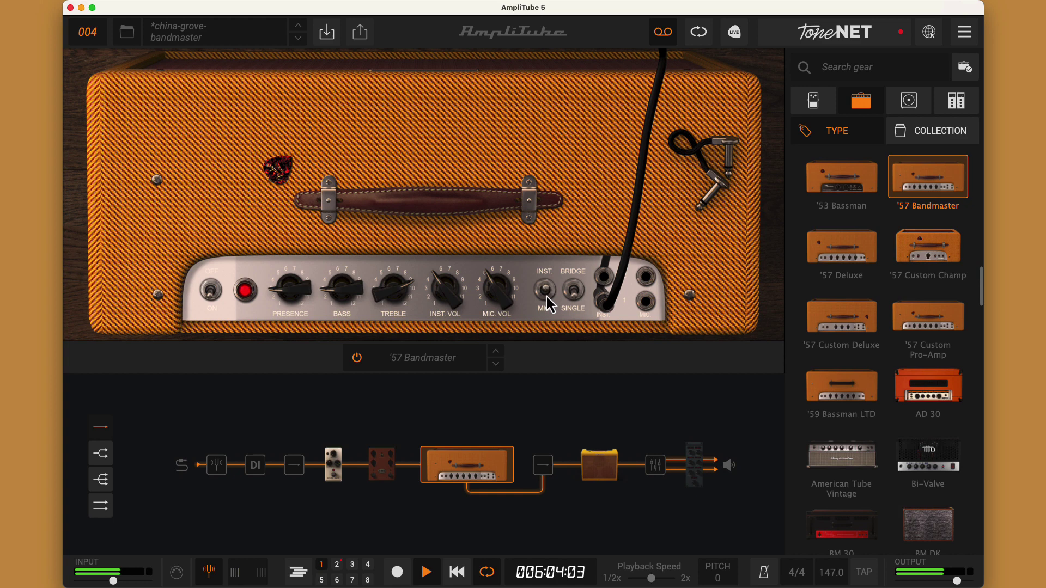
{"action": "left_click", "coordinate": [547, 298]}
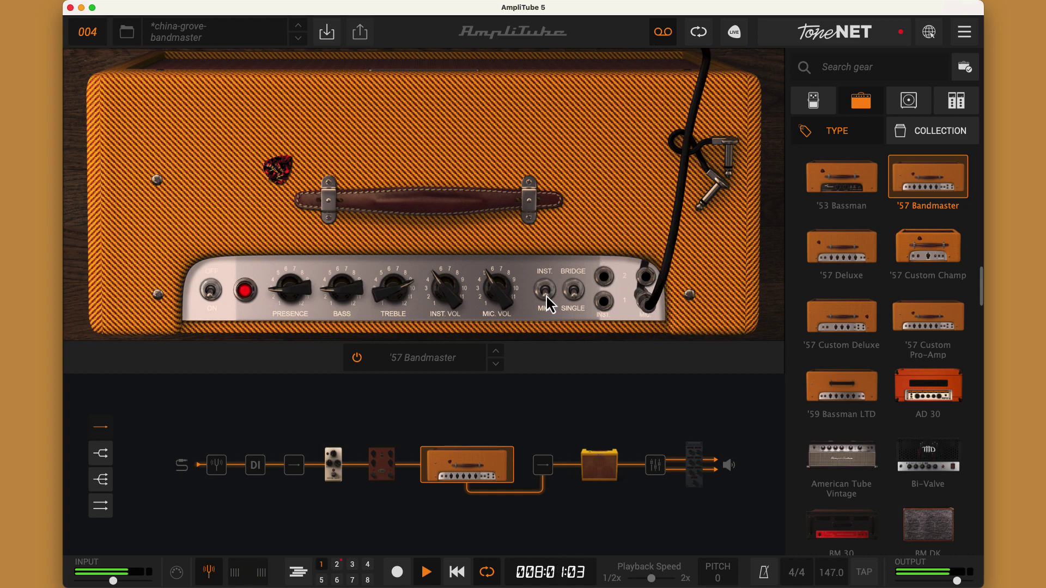
{"action": "left_click", "coordinate": [547, 296]}
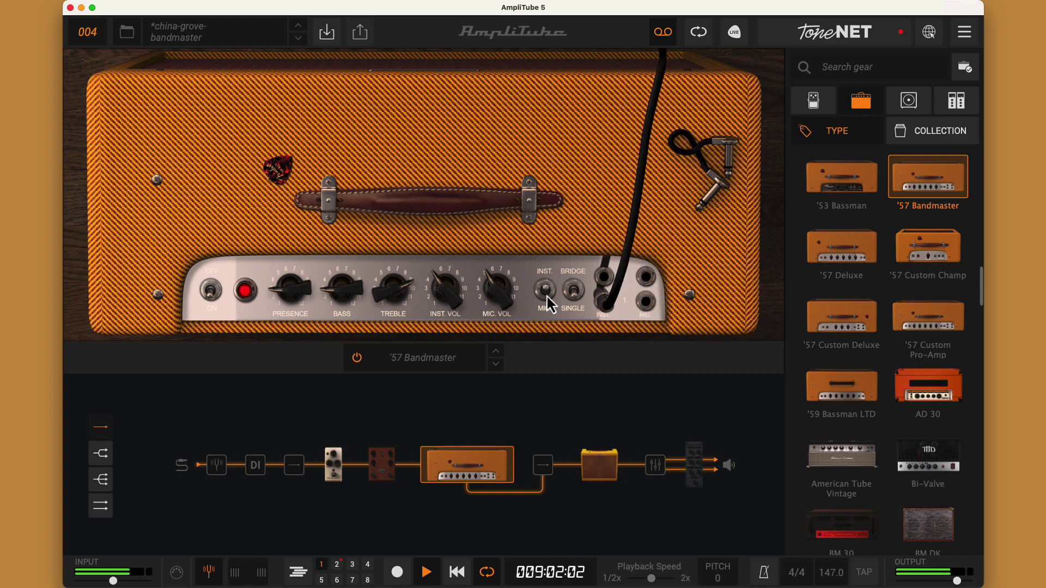
{"action": "left_click", "coordinate": [547, 296]}
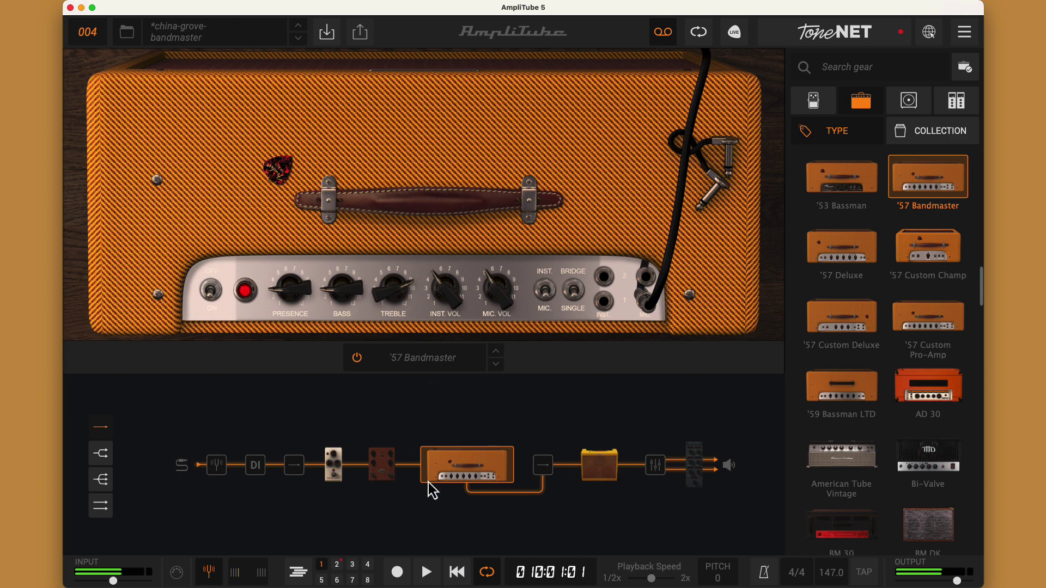
{"action": "key", "text": "space"}
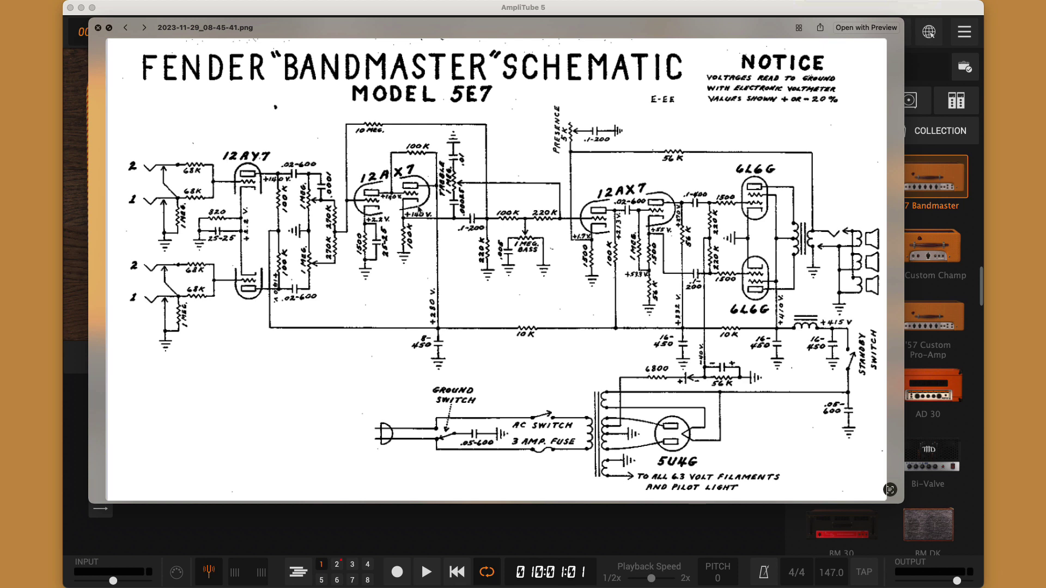
{"action": "key", "text": "space"}
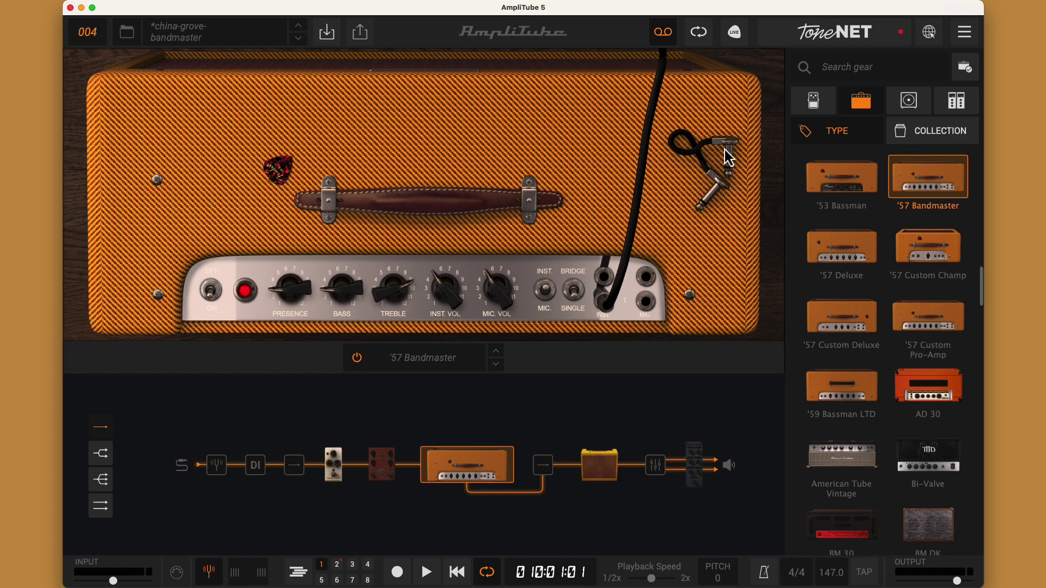
Bridge the Bandmaster's input jacks with the jumper and move the guitar cable to INST
{"action": "left_click", "coordinate": [576, 290]}
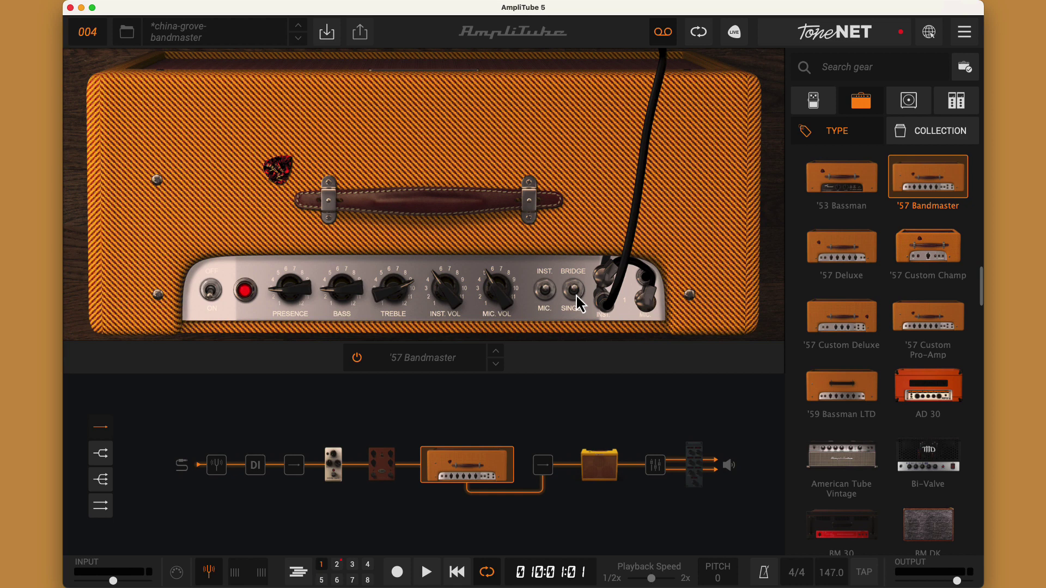
{"action": "left_click", "coordinate": [575, 293]}
{"action": "left_click", "coordinate": [544, 298]}
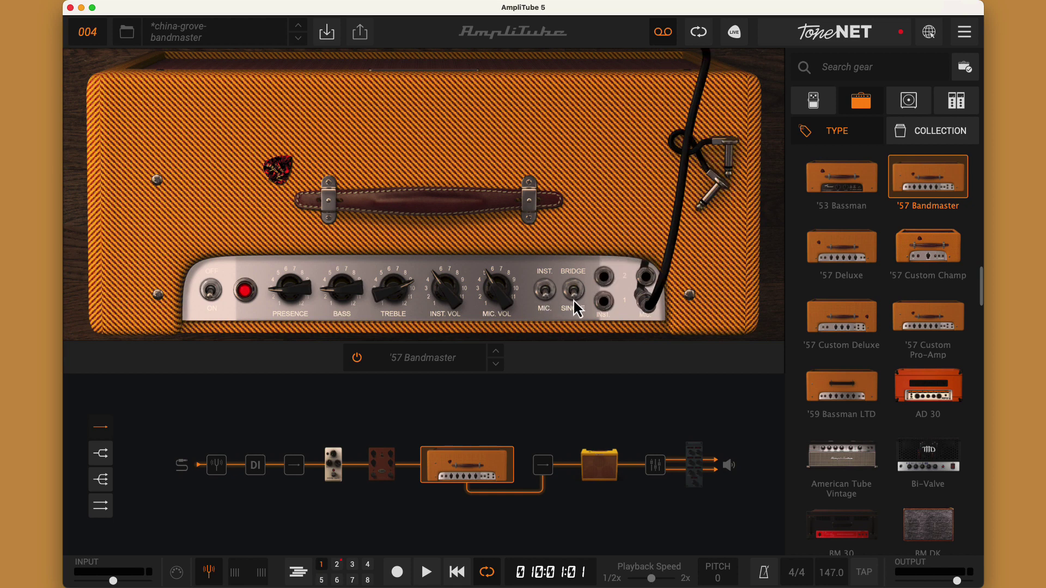
{"action": "left_click", "coordinate": [577, 293]}
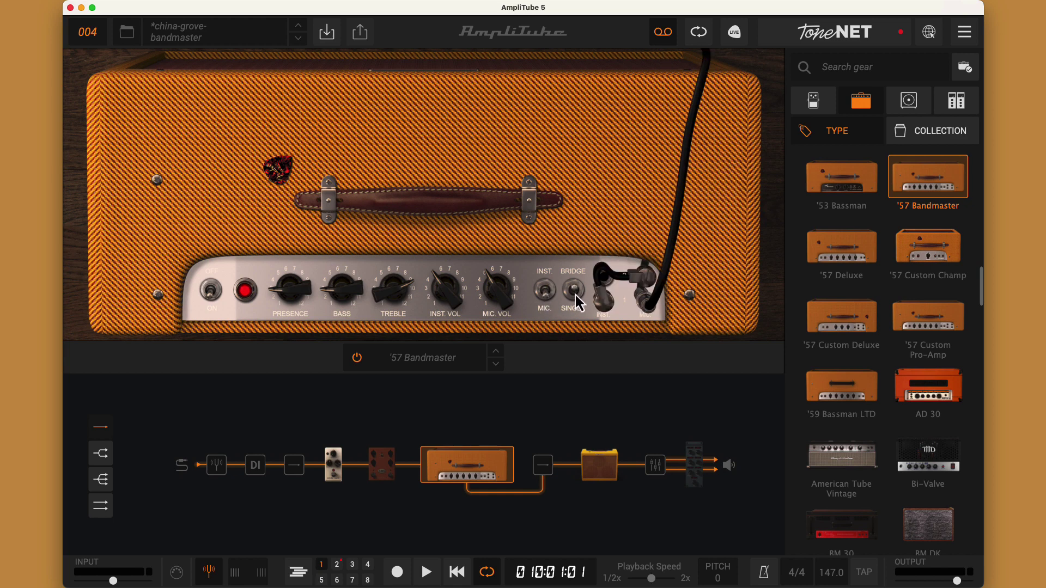
{"action": "left_click", "coordinate": [546, 298]}
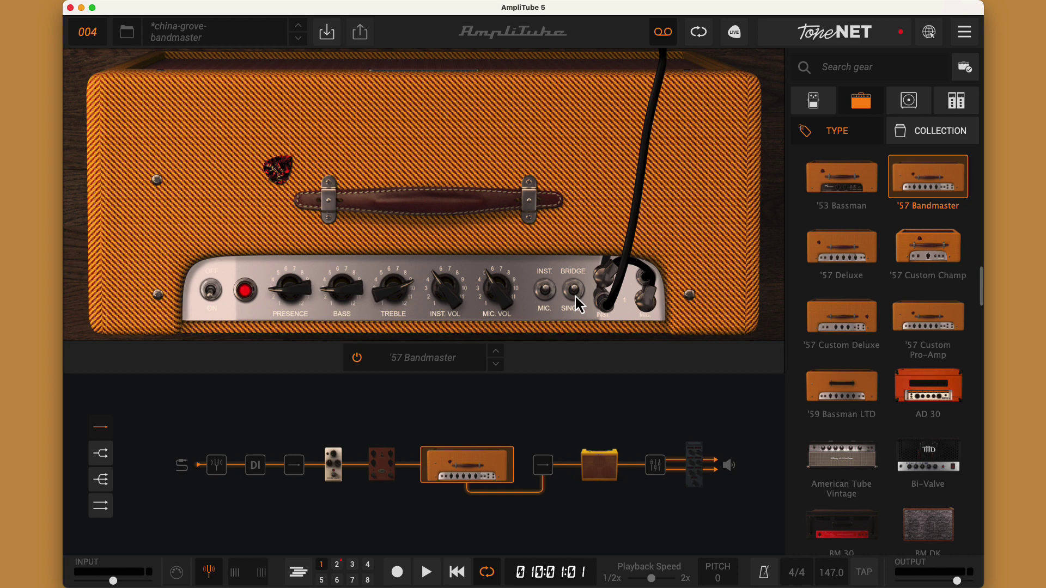
While playing, set Bass to 6.2 and Treble to 6.3, then sweep Presence up and down
{"action": "left_click", "coordinate": [427, 572]}
{"action": "left_click_drag", "start_coordinate": [338, 299], "coordinate": [352, 349]}
{"action": "left_click_drag", "start_coordinate": [337, 296], "coordinate": [381, 96]}
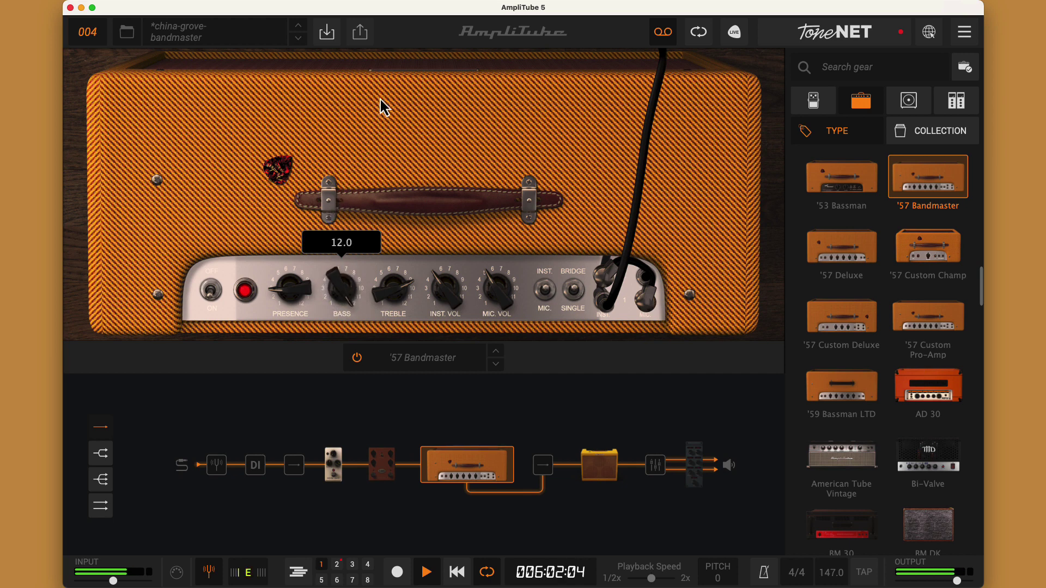
{"action": "left_click_drag", "start_coordinate": [339, 281], "coordinate": [373, 427]}
{"action": "left_click_drag", "start_coordinate": [387, 301], "coordinate": [715, 467]}
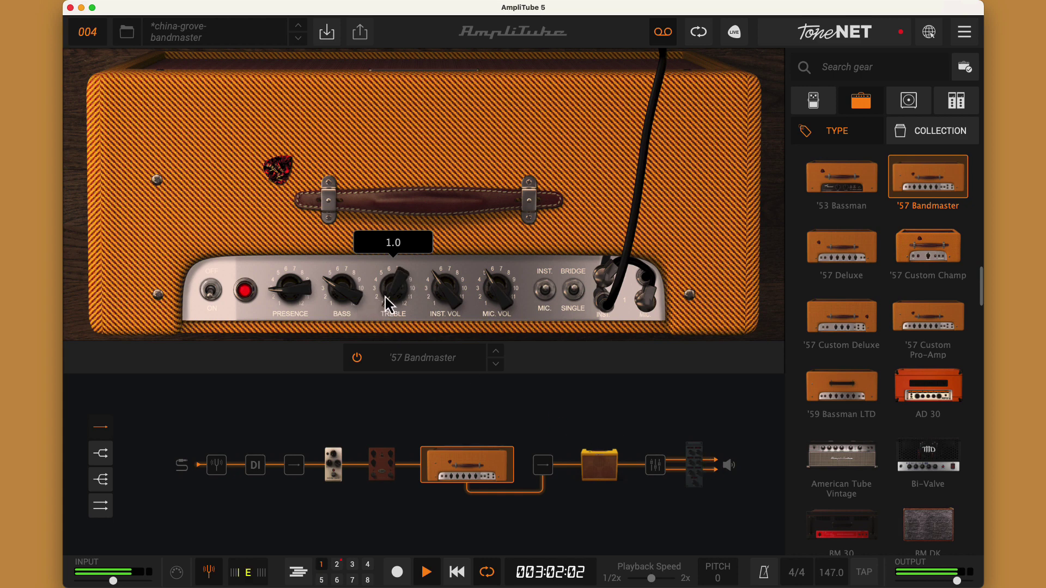
{"action": "left_click_drag", "start_coordinate": [390, 296], "coordinate": [387, 201]}
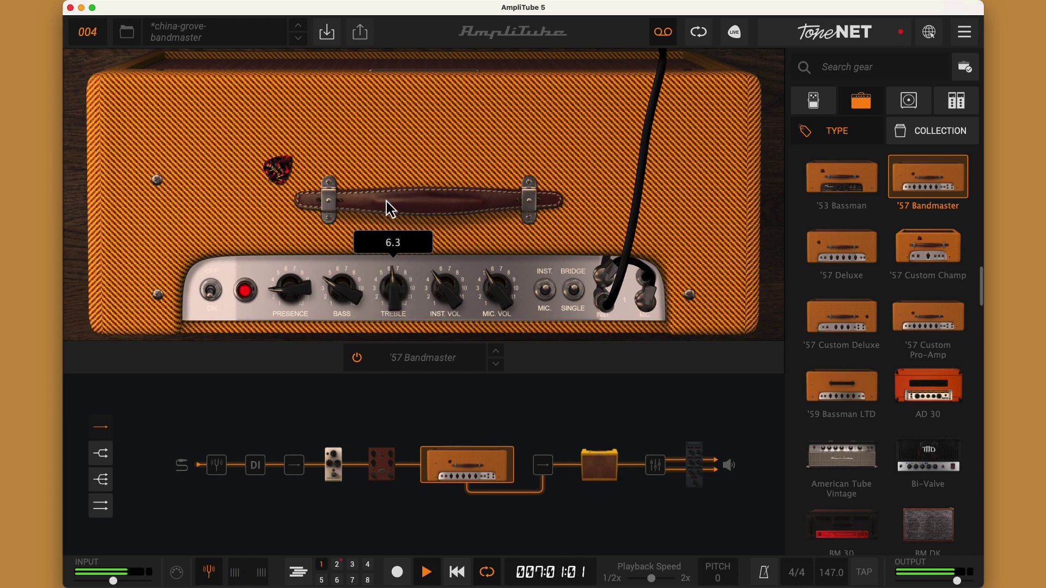
{"action": "left_click_drag", "start_coordinate": [342, 305], "coordinate": [341, 269]}
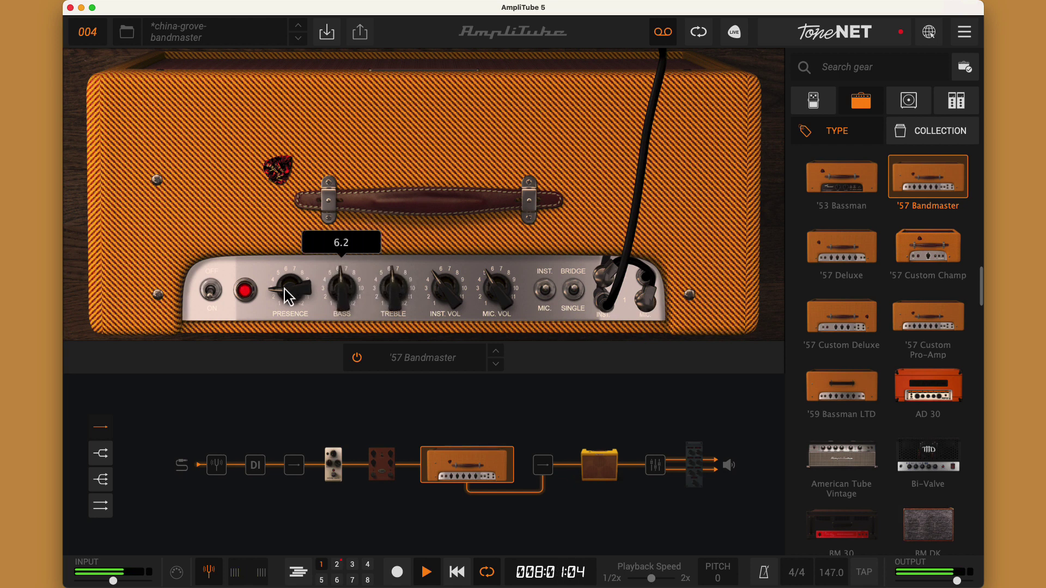
{"action": "left_click_drag", "start_coordinate": [287, 292], "coordinate": [287, 334]}
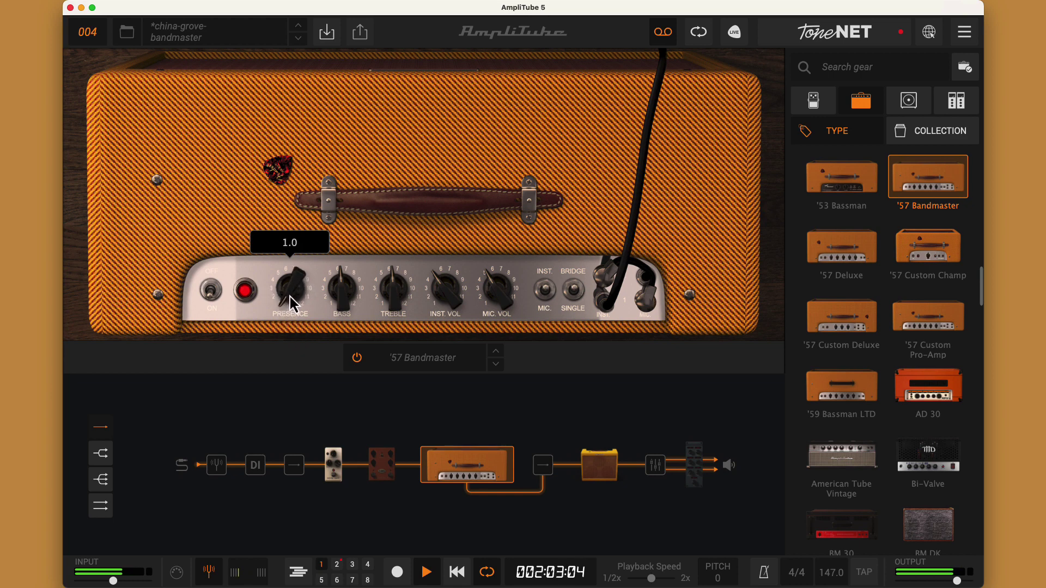
{"action": "left_click_drag", "start_coordinate": [290, 296], "coordinate": [322, 87]}
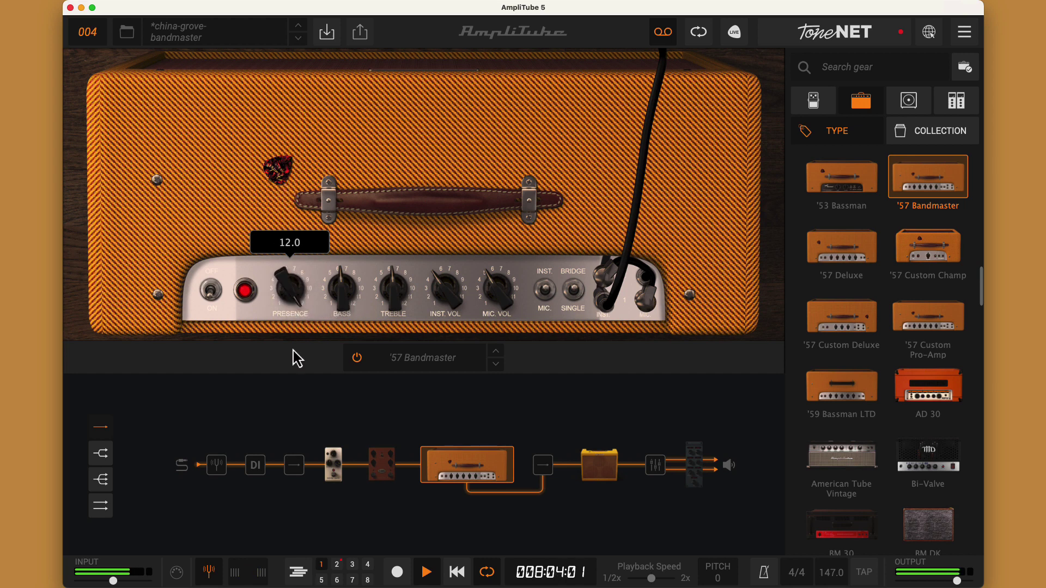
{"action": "left_click_drag", "start_coordinate": [289, 304], "coordinate": [428, 575]}
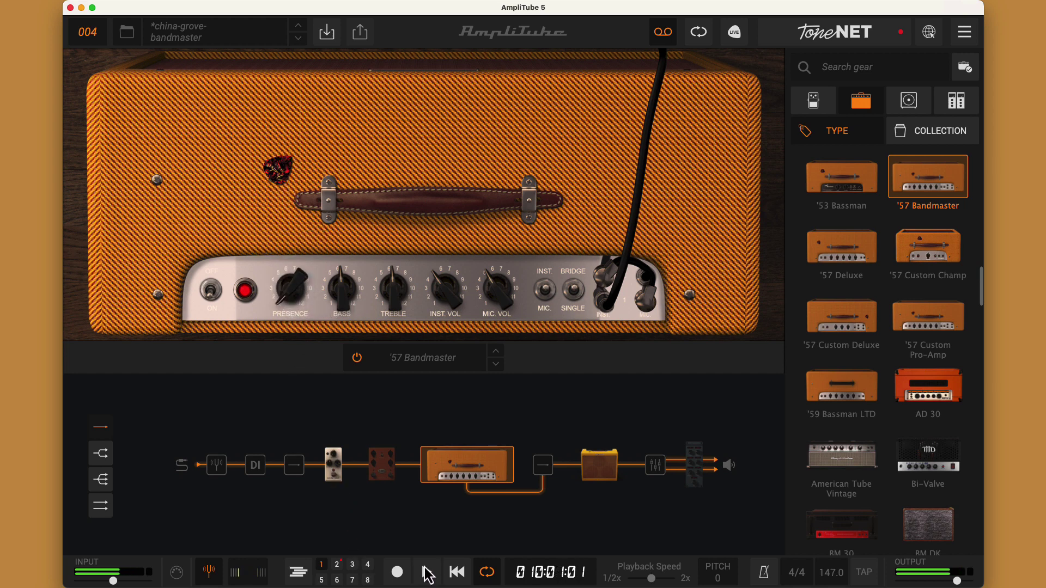
Stop playback and bring the Mic Vol knob down to 5.5
{"action": "left_click", "coordinate": [427, 573]}
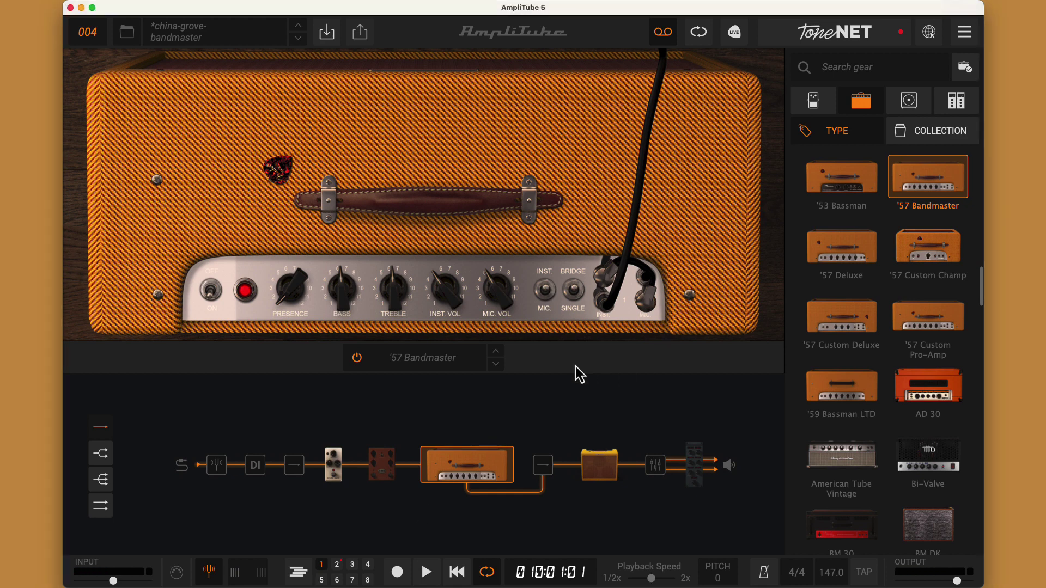
{"action": "left_click_drag", "start_coordinate": [497, 287], "coordinate": [495, 266]}
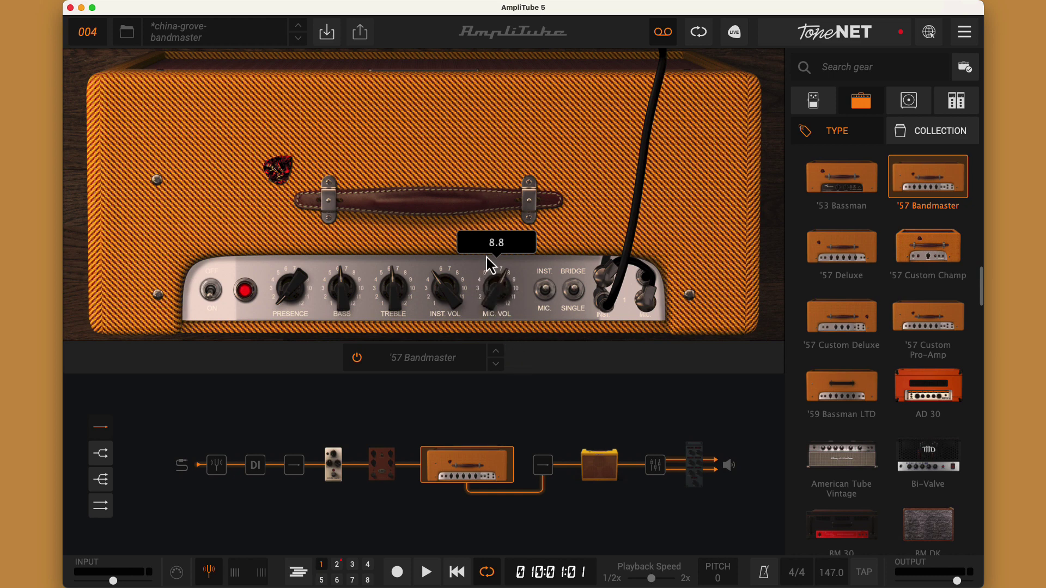
{"action": "right_click", "coordinate": [425, 169]}
{"action": "left_click", "coordinate": [427, 215]}
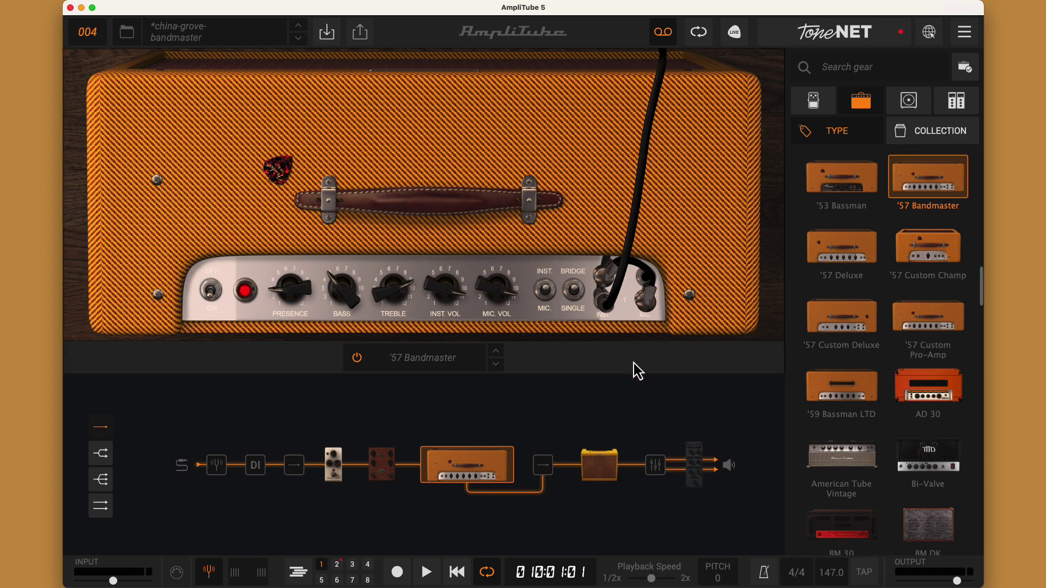
{"action": "left_click", "coordinate": [427, 575]}
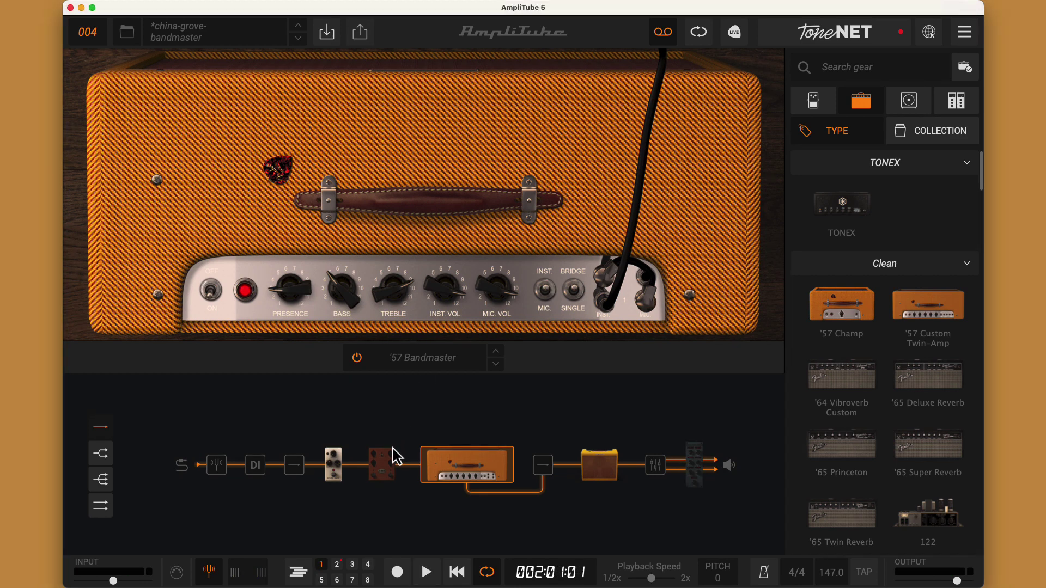
Select the Replica pedal in the chain and switch the T-Rex Replica echo on
{"action": "left_click", "coordinate": [384, 467]}
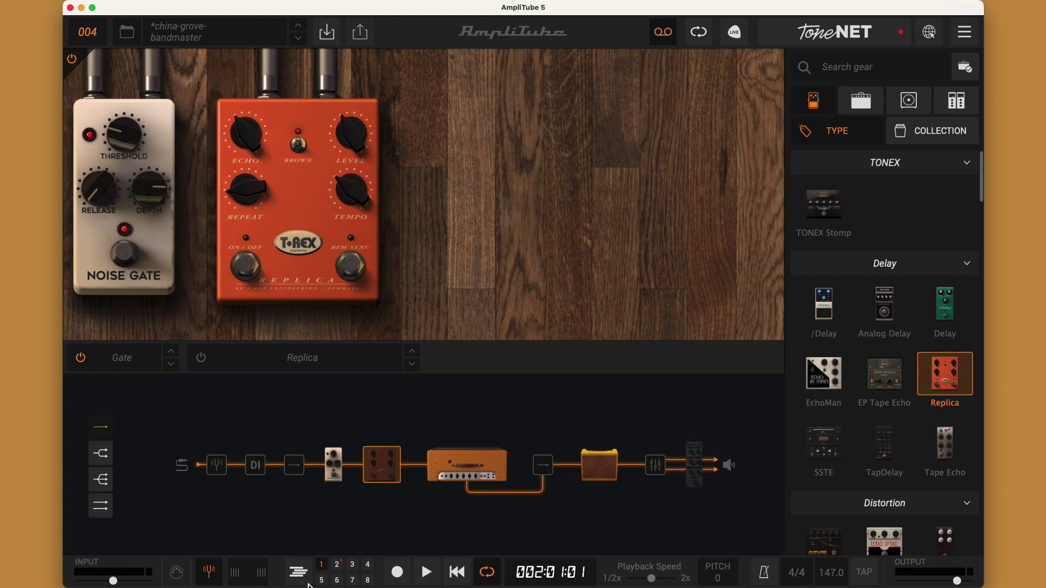
{"action": "left_click", "coordinate": [245, 270]}
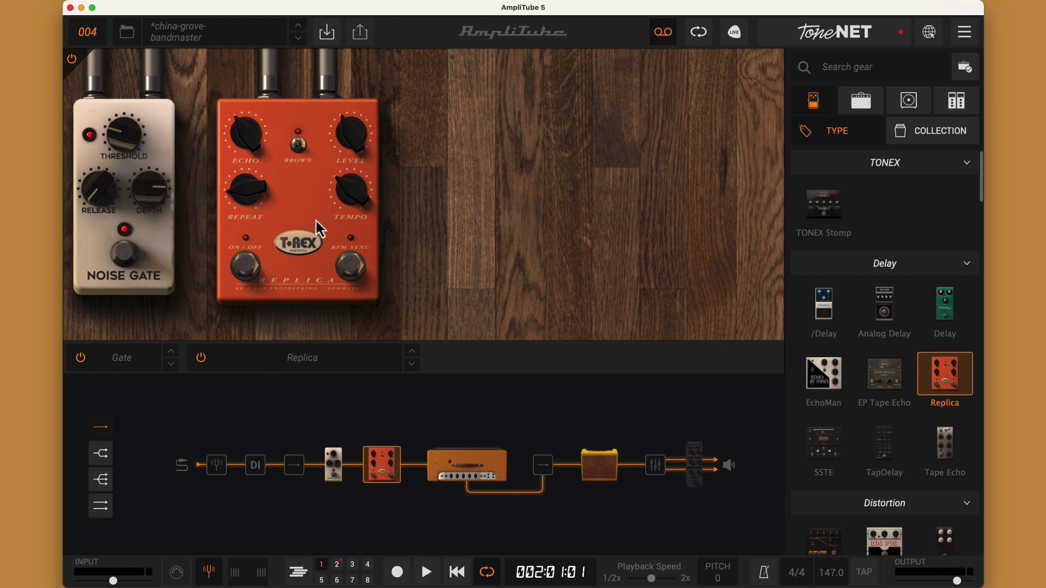
{"action": "mouse_move", "coordinate": [354, 199]}
{"action": "mouse_move", "coordinate": [248, 193]}
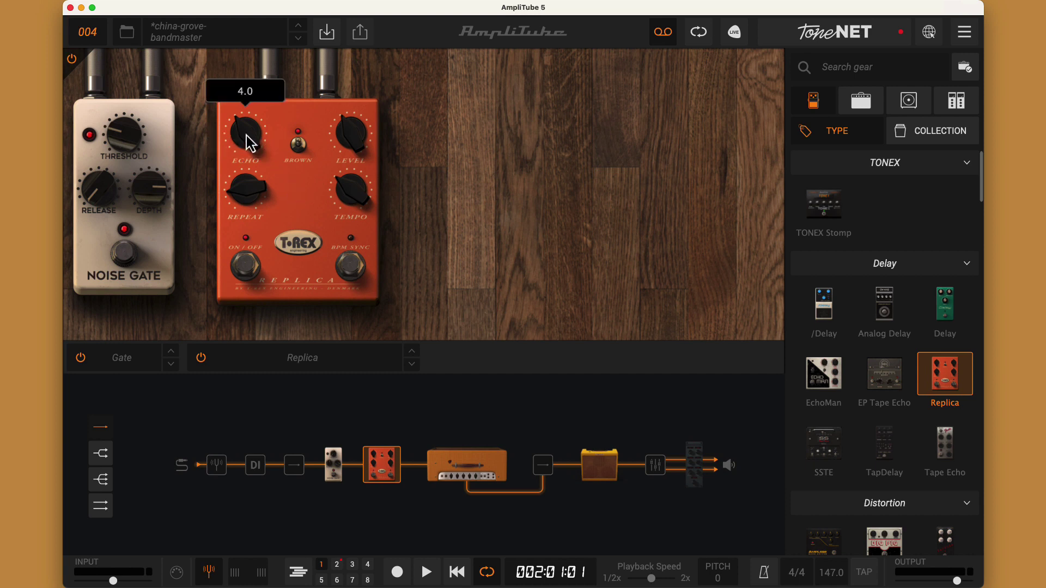
{"action": "mouse_move", "coordinate": [344, 140]}
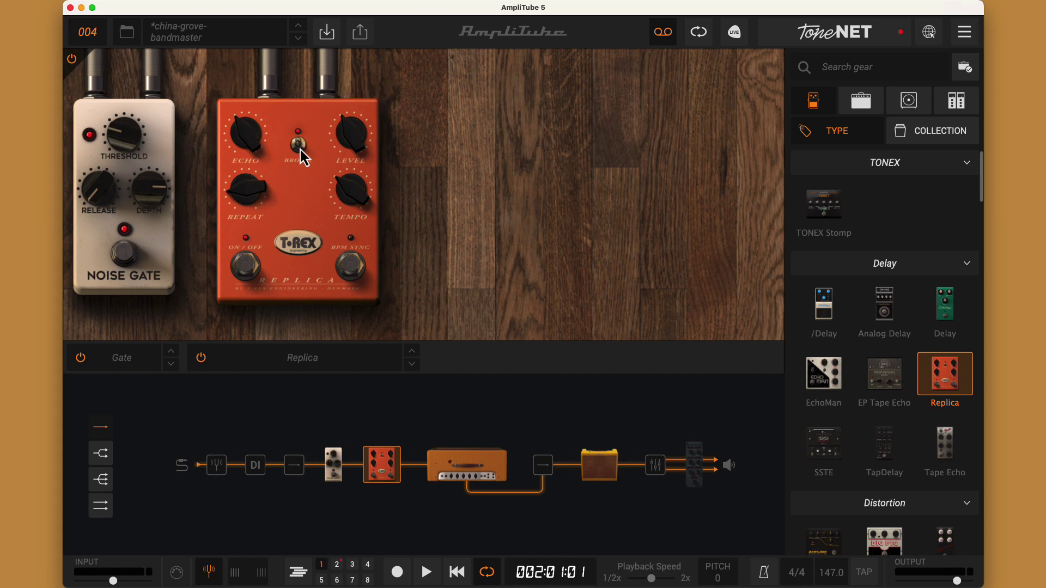
Check the Plate Reverb rack unit, return to the Replica pedal, and start the backing track
{"action": "left_click", "coordinate": [695, 475]}
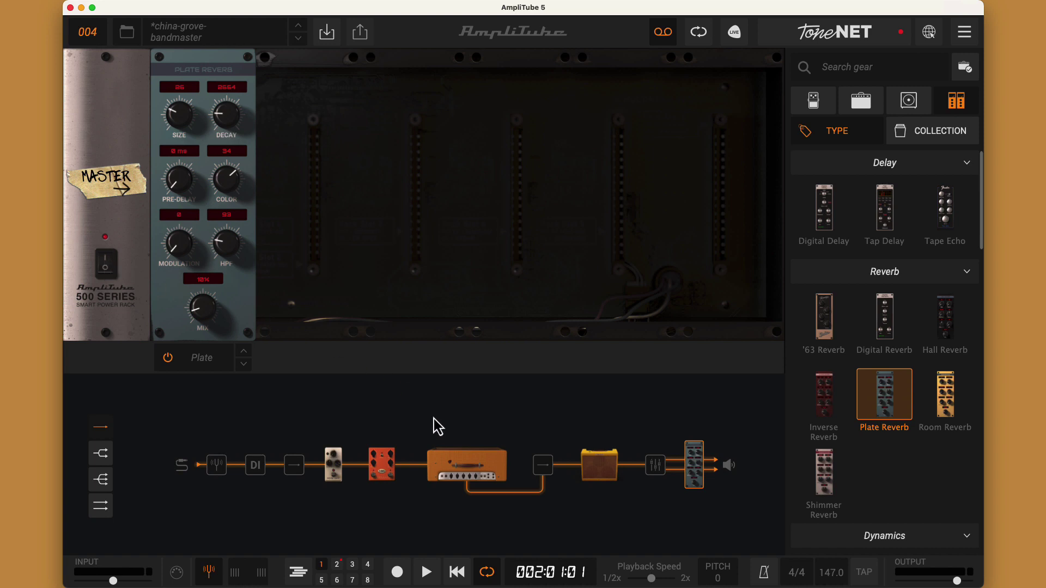
{"action": "left_click", "coordinate": [383, 468]}
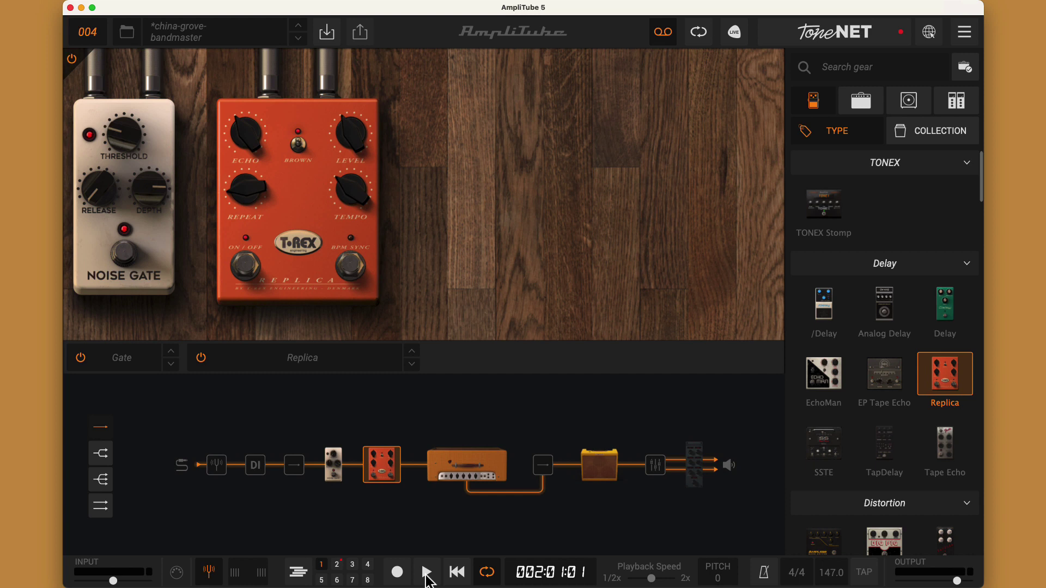
{"action": "left_click", "coordinate": [426, 573]}
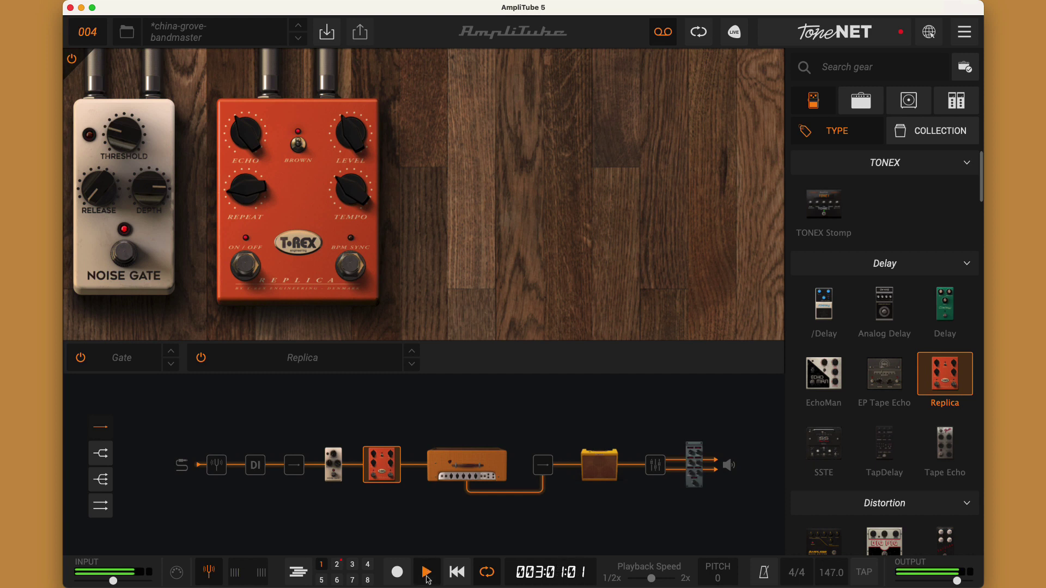